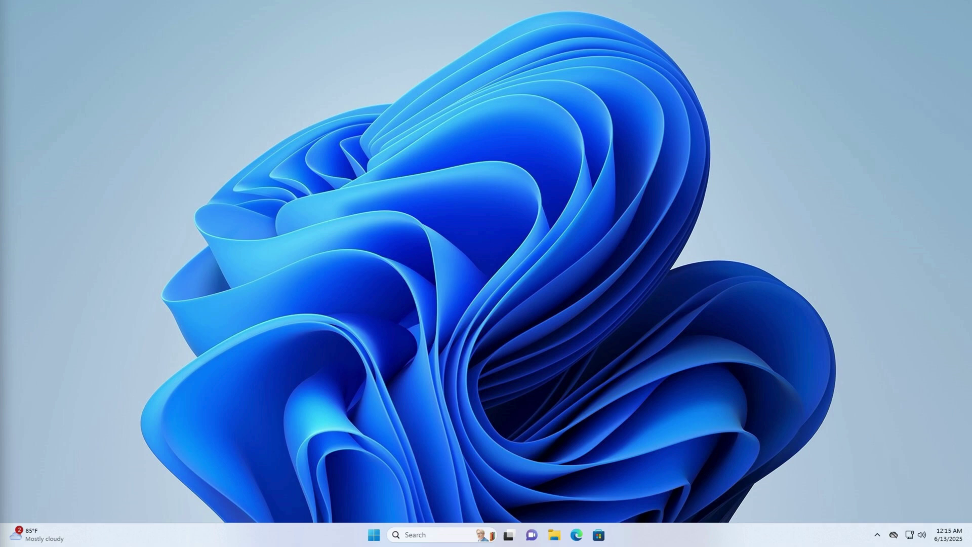
Search Start for 'cmd' and launch Command Prompt as administrator, approving the UAC prompt
left_click(375, 534)
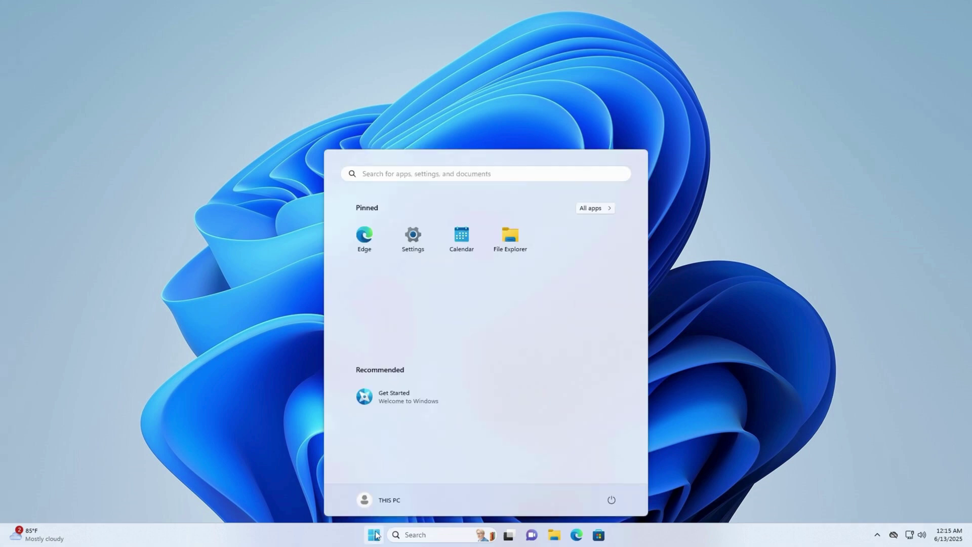
type("cmd")
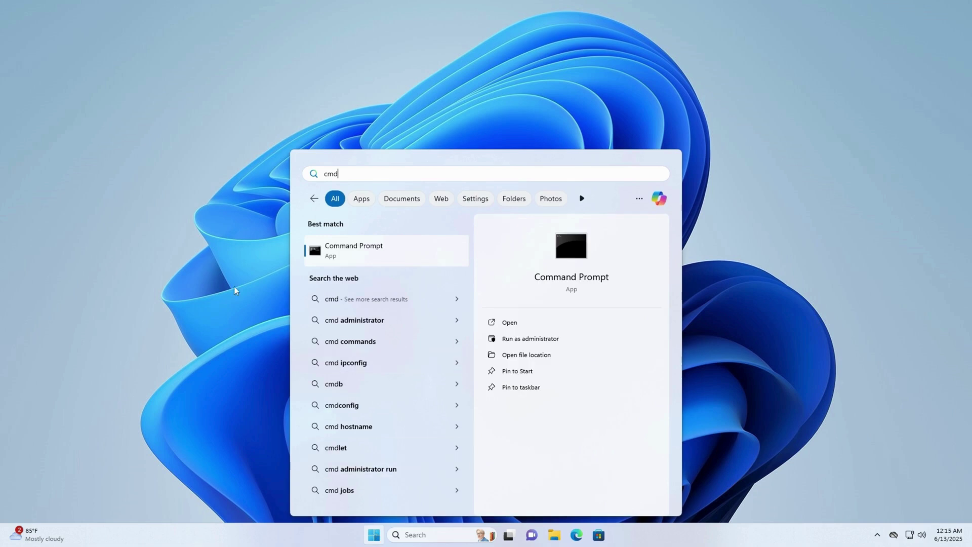
right_click(386, 258)
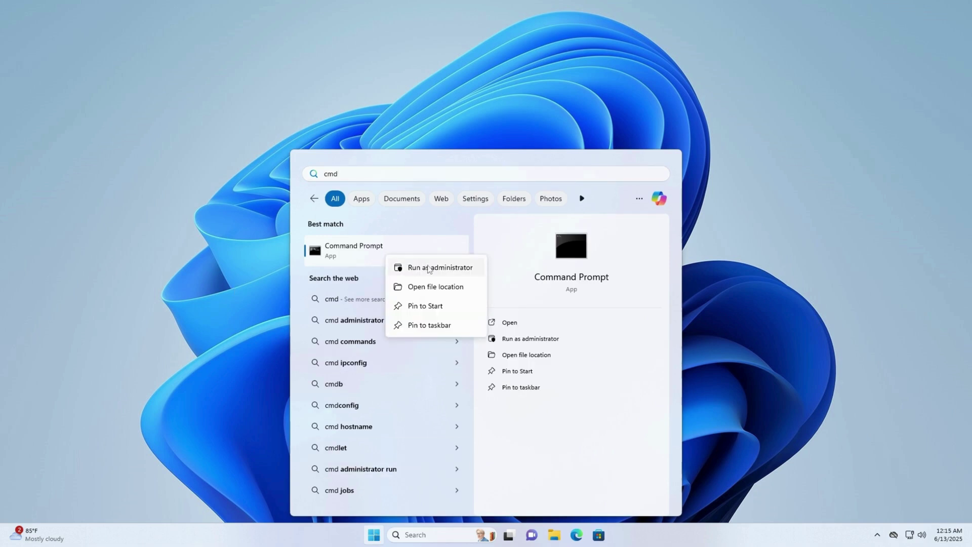
left_click(430, 272)
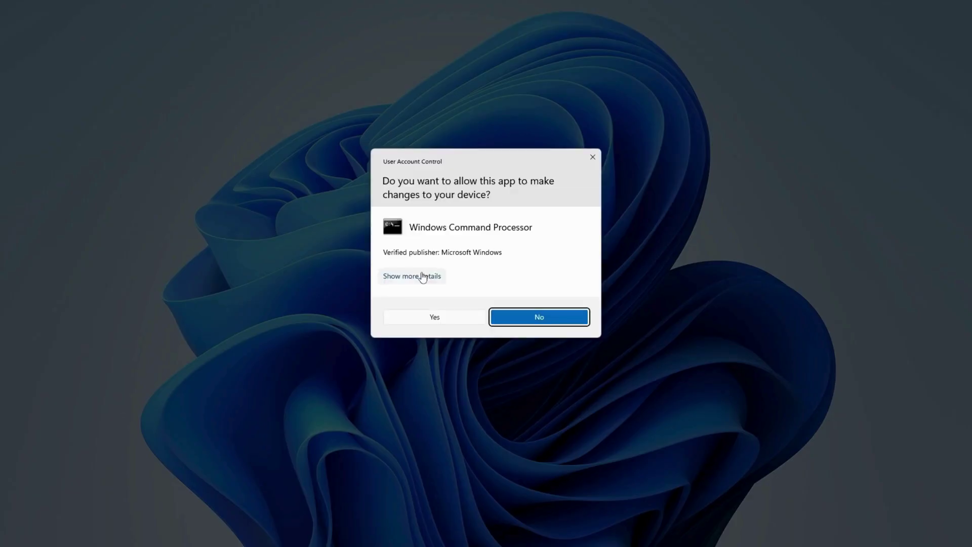
left_click(457, 317)
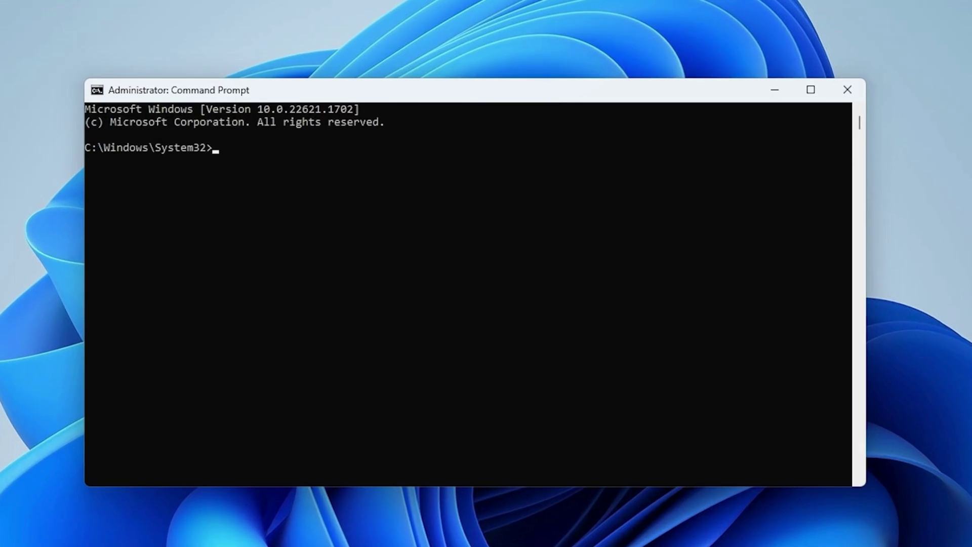
Paste msdt.exe -id MaintenanceDiagnostic at the elevated Command Prompt
right_click(247, 149)
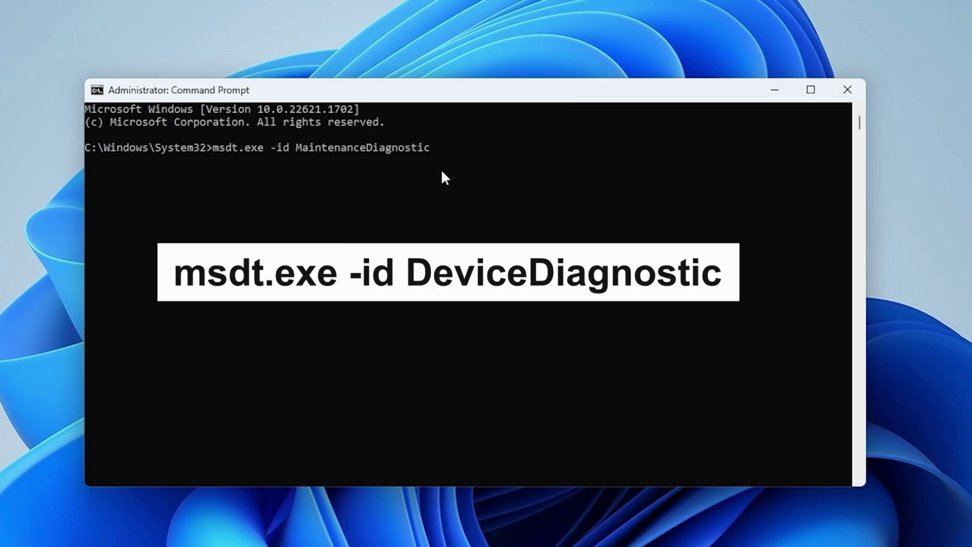
Run the System Maintenance troubleshooter with Apply repairs automatically enabled
key("Return")
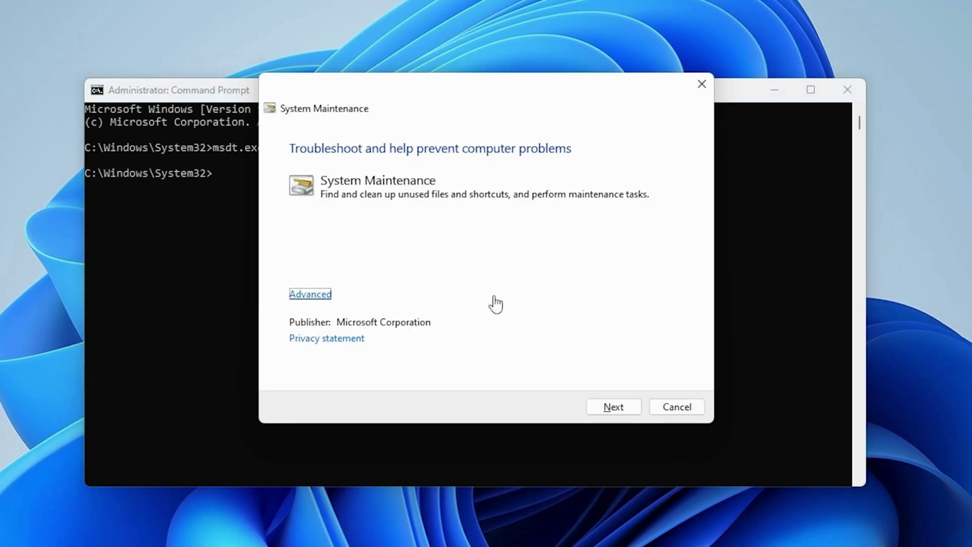
left_click(774, 90)
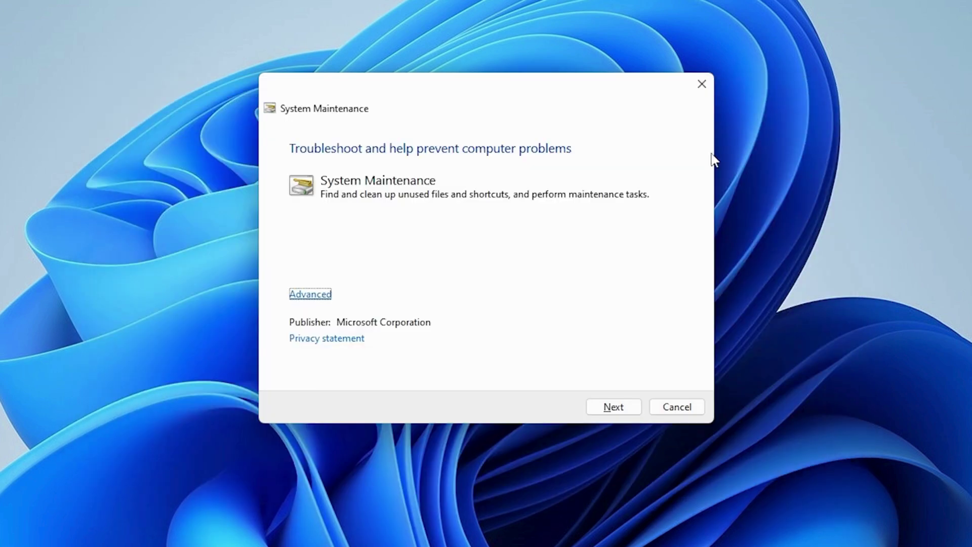
left_click(316, 293)
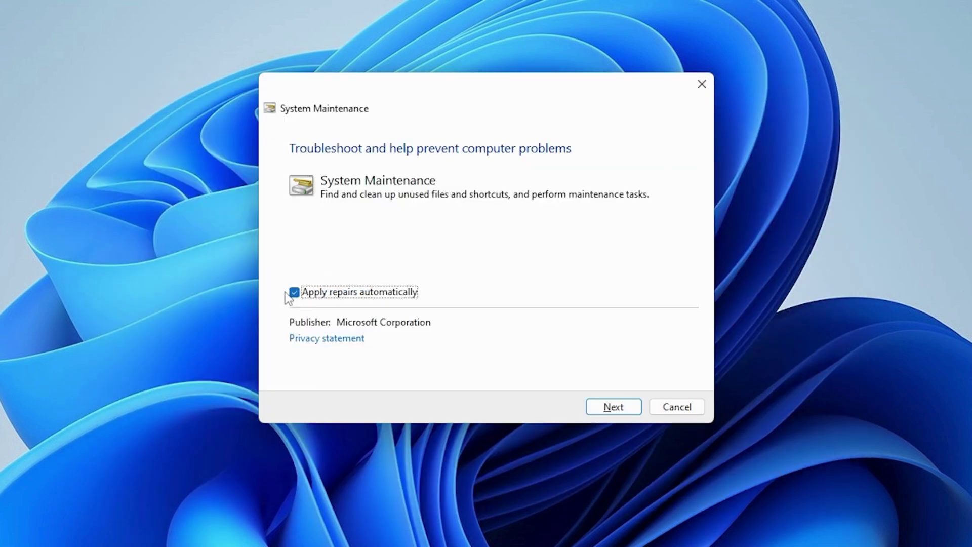
left_click(613, 407)
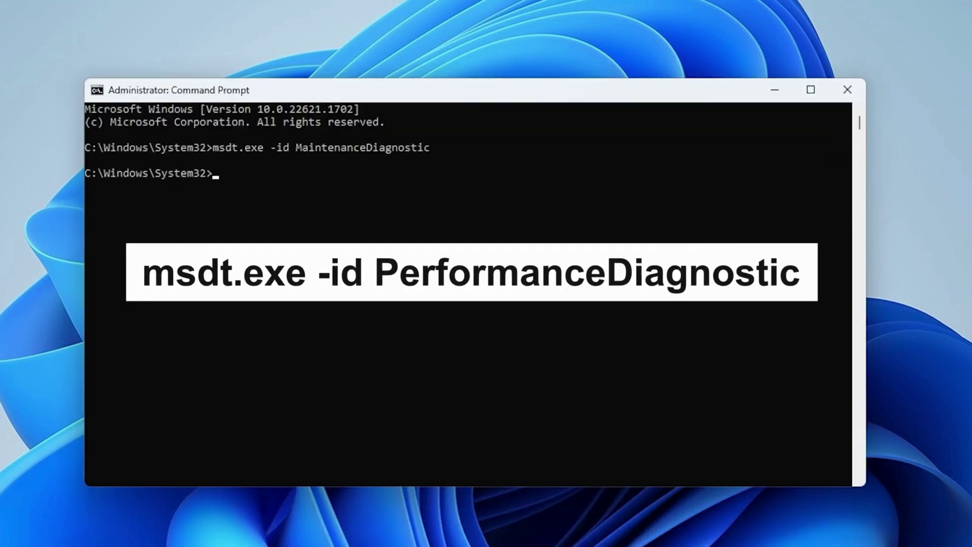
Paste and run msdt.exe /id PerformanceDiagnostic in the elevated Command Prompt
type("msdt.exe /id PerformanceDiagnostic")
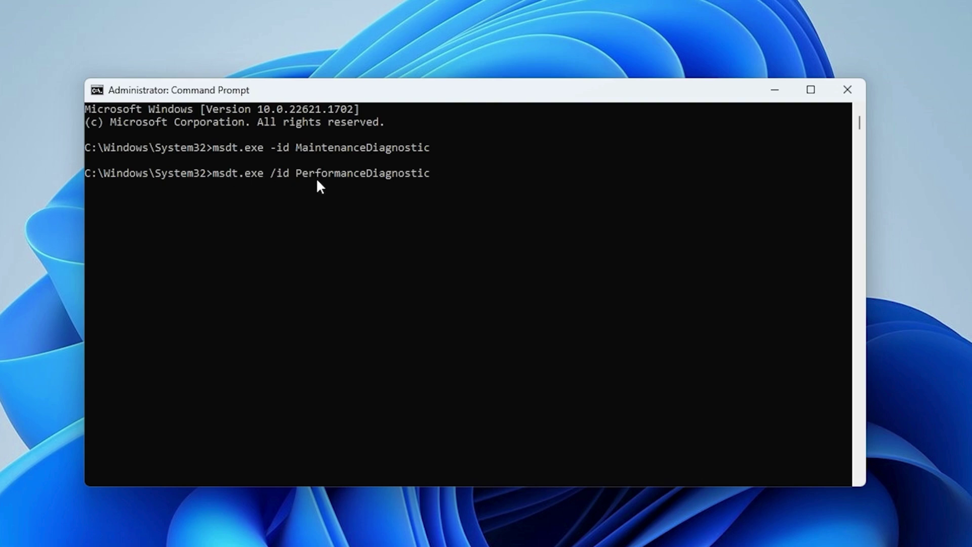
key("Return")
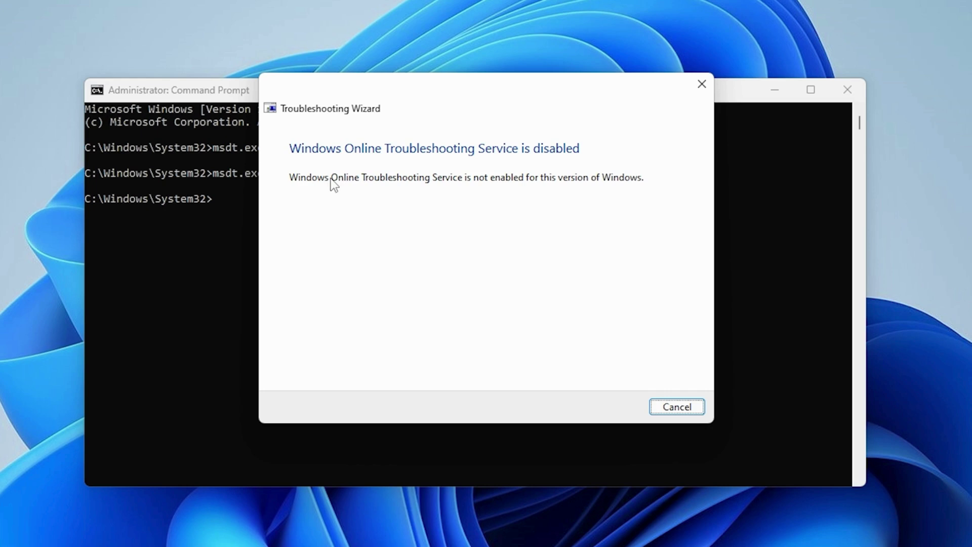
Cancel the disabled-service message and search the Start menu for Device Manager ('de')
left_click(678, 404)
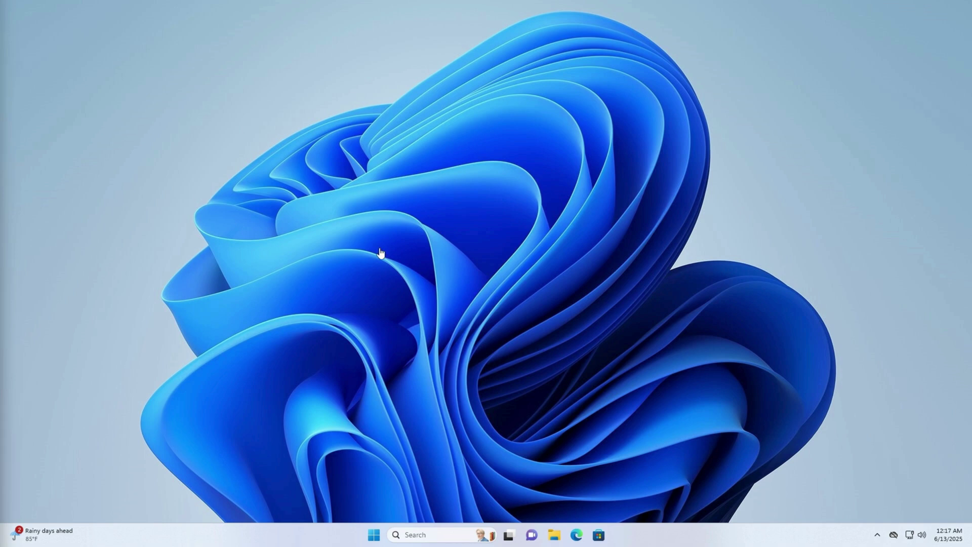
left_click(375, 531)
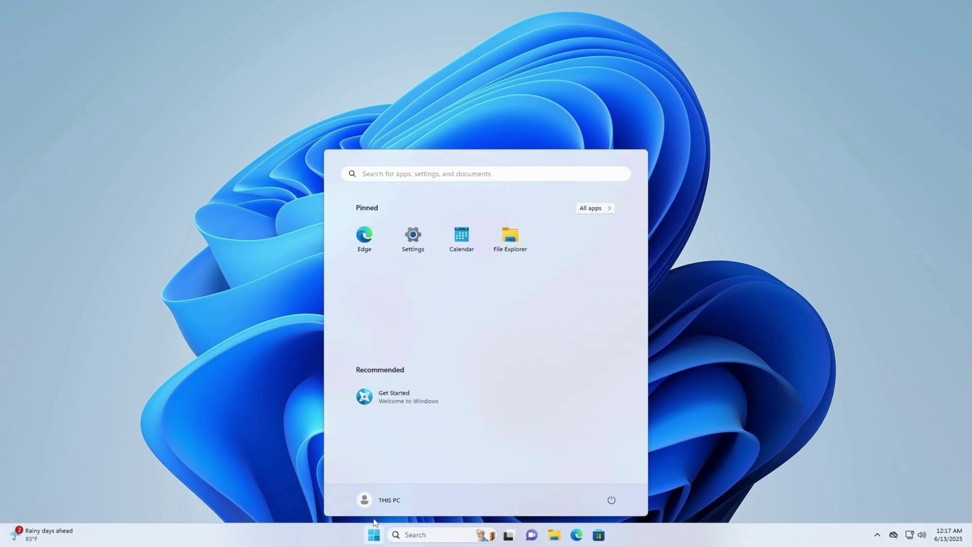
type("de")
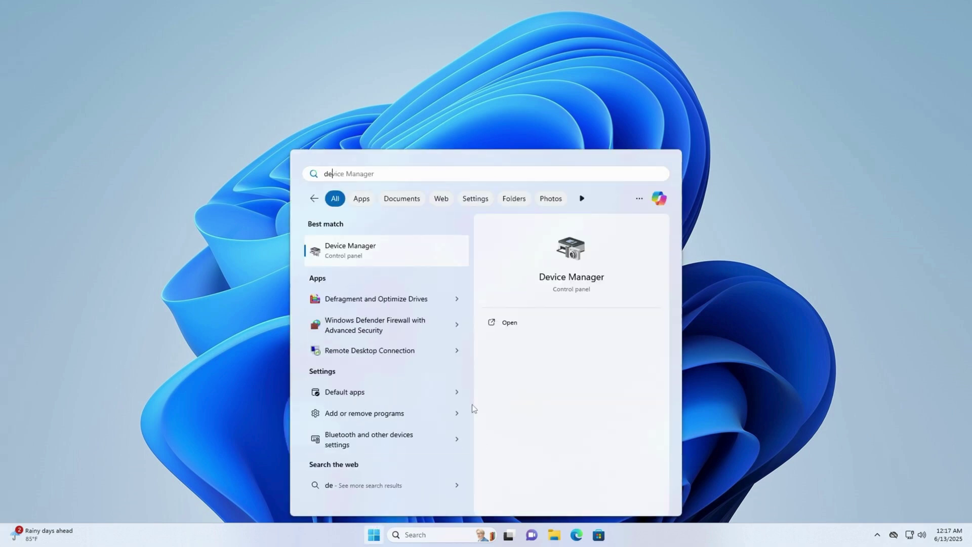
Launch Device Manager and choose Update driver for the Intel(R) 82574L Gigabit Network Connection adapter
left_click(396, 254)
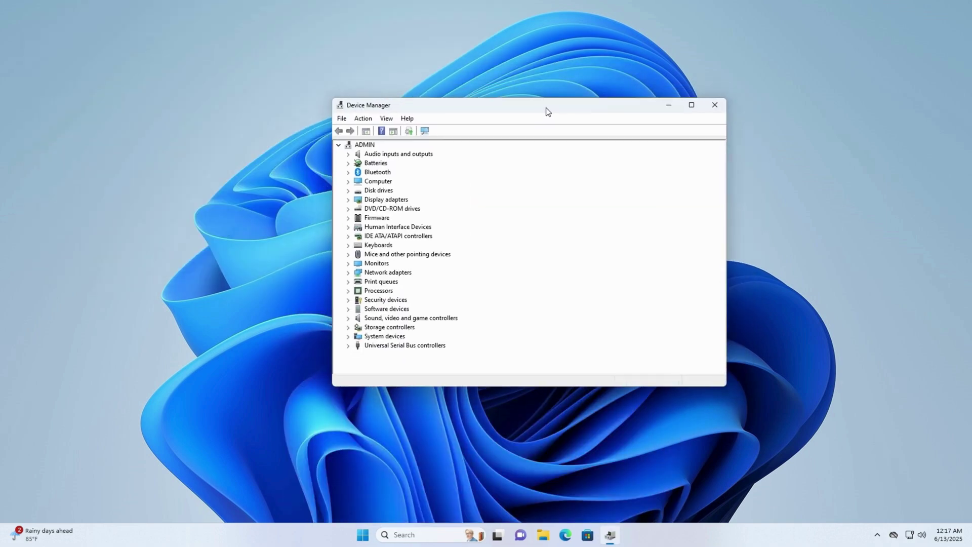
left_click_drag(545, 108, 529, 109)
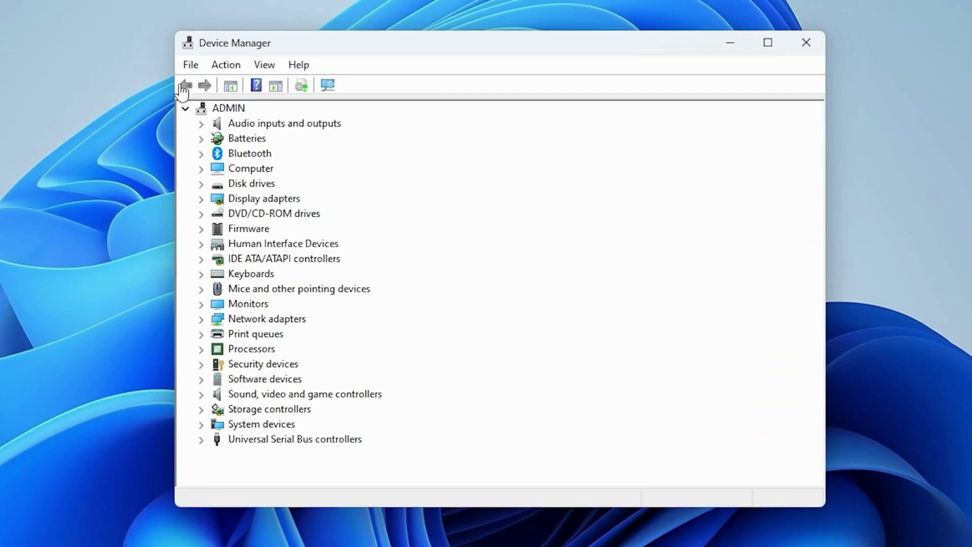
double_click(250, 323)
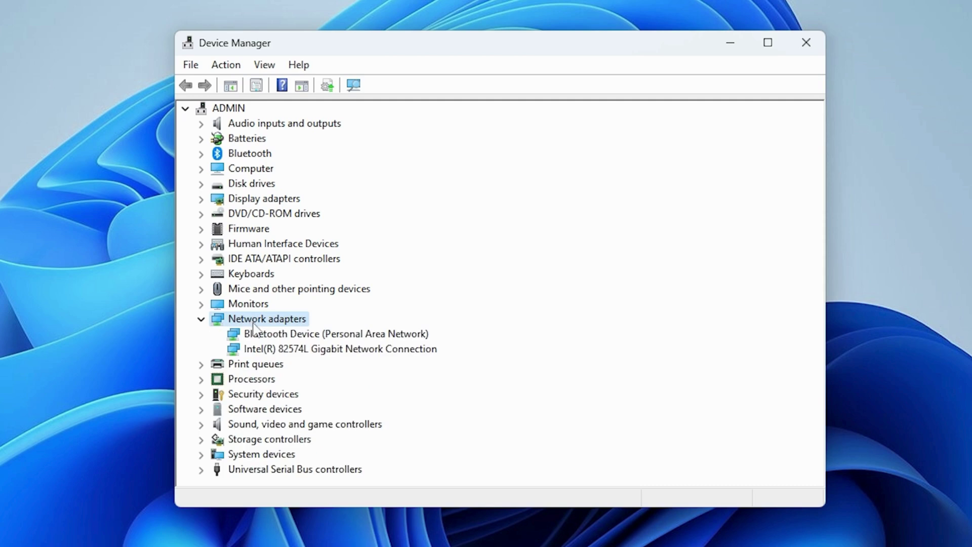
left_click(300, 348)
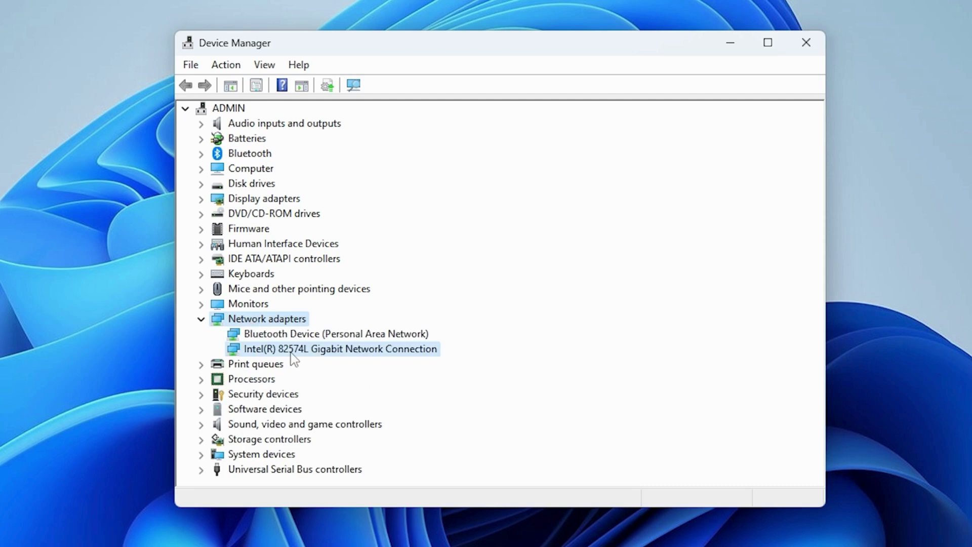
right_click(302, 350)
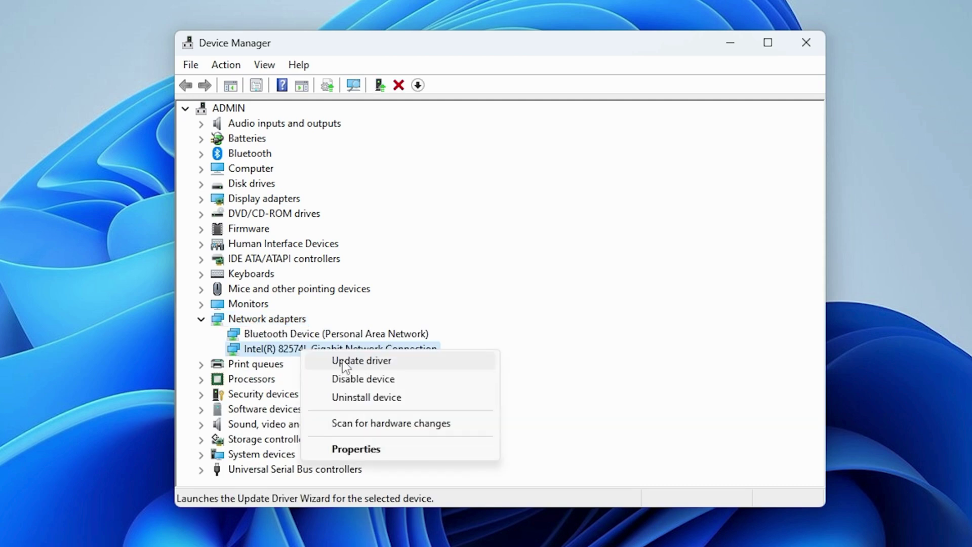
left_click(355, 360)
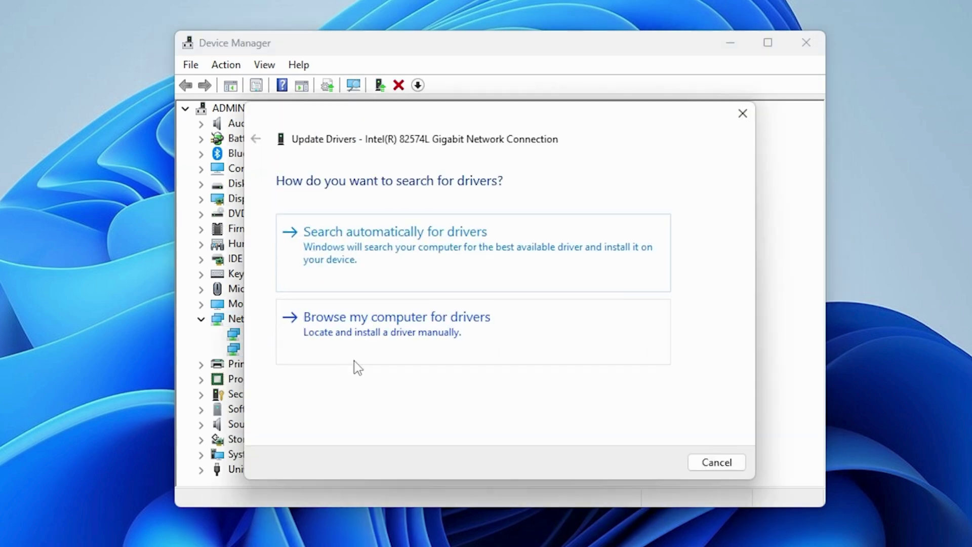
Reinstall the Intel(R) 82574L Gigabit Network Connection driver from the on-computer driver list
left_click(391, 353)
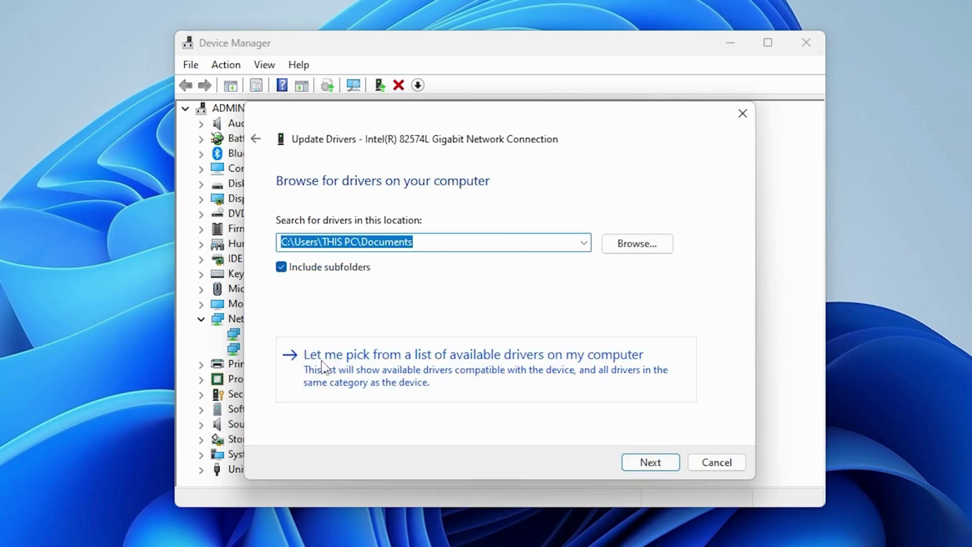
left_click(481, 368)
left_click(360, 324)
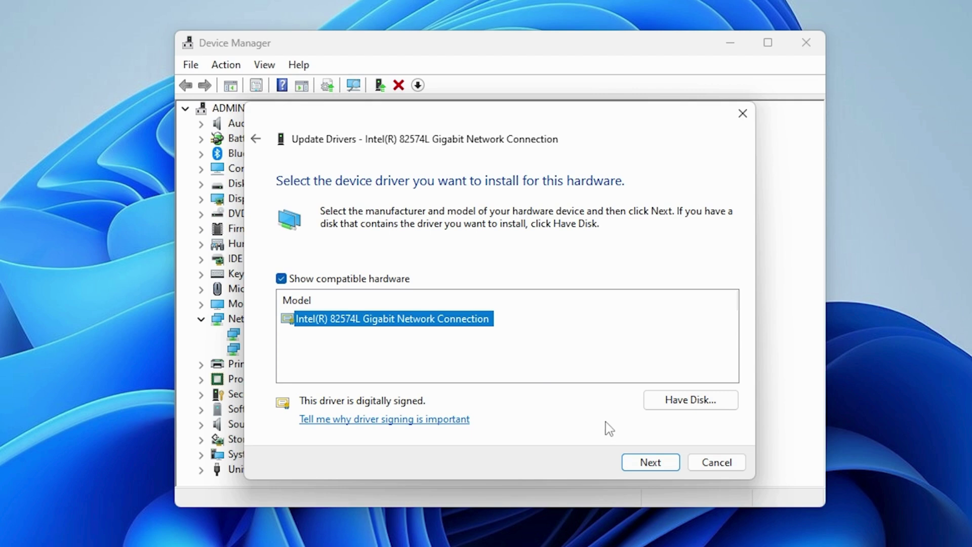
left_click(646, 460)
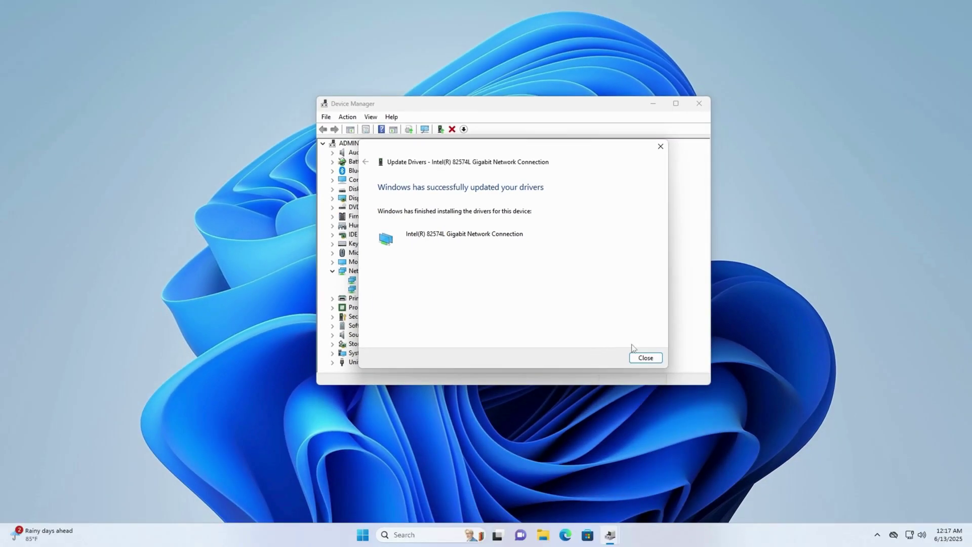
left_click(644, 357)
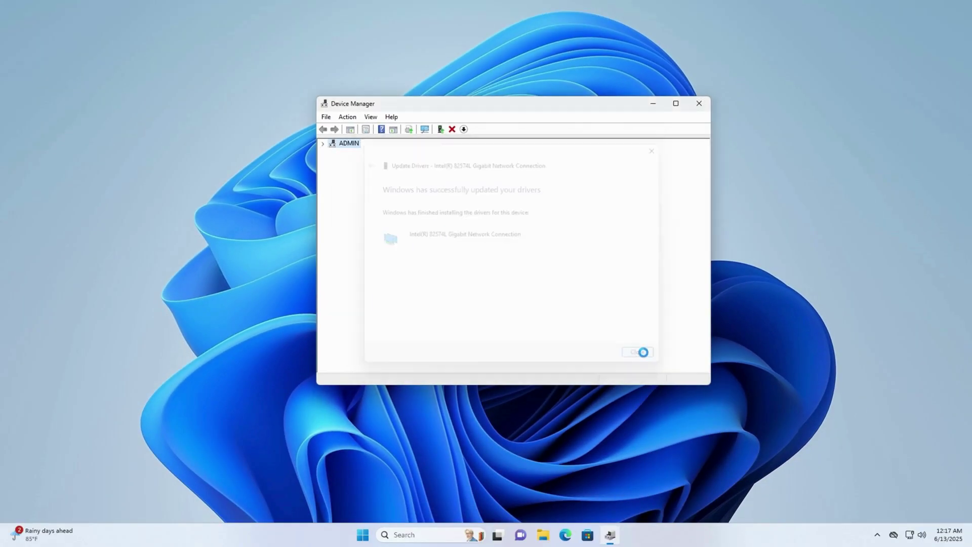
left_click(699, 103)
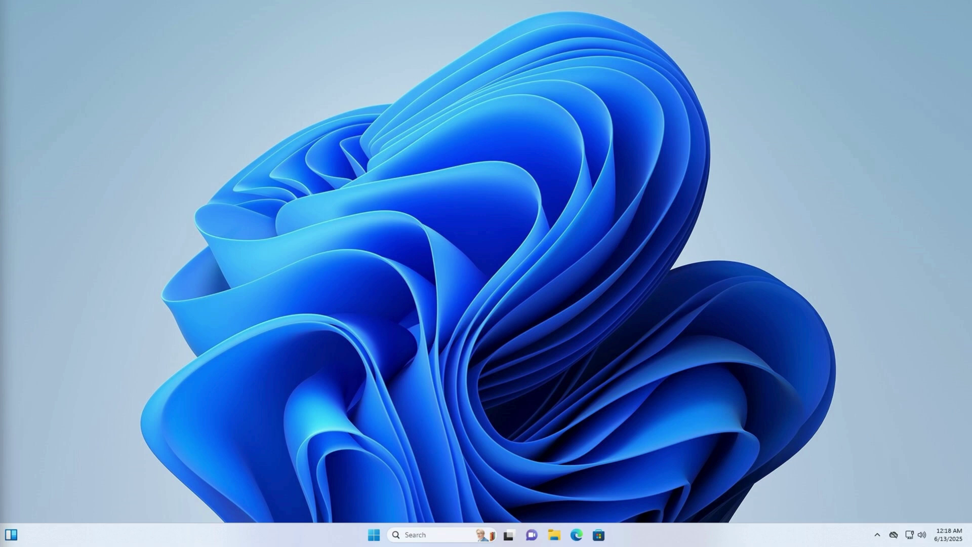
Search Start for 'cmd' and run Command Prompt as administrator, confirming the UAC prompt
left_click(373, 538)
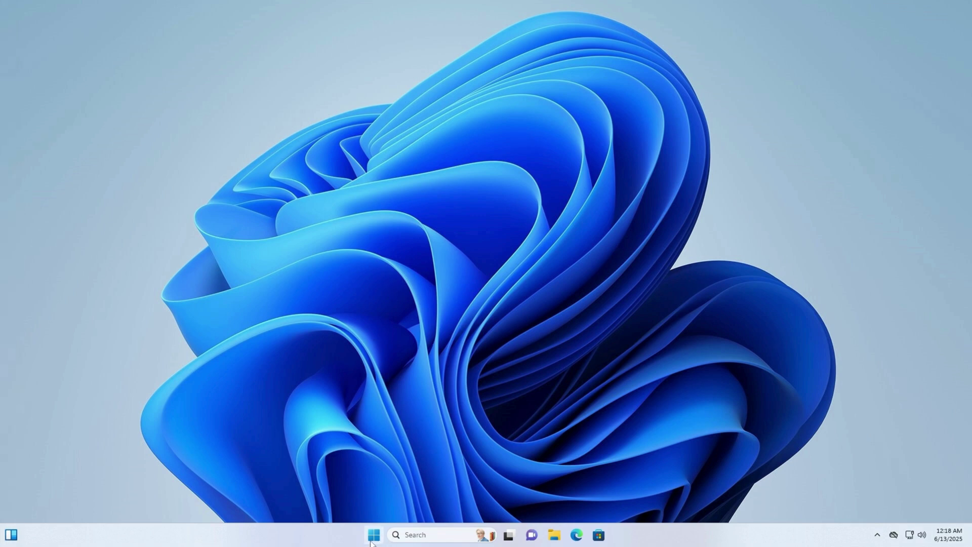
type("cmd")
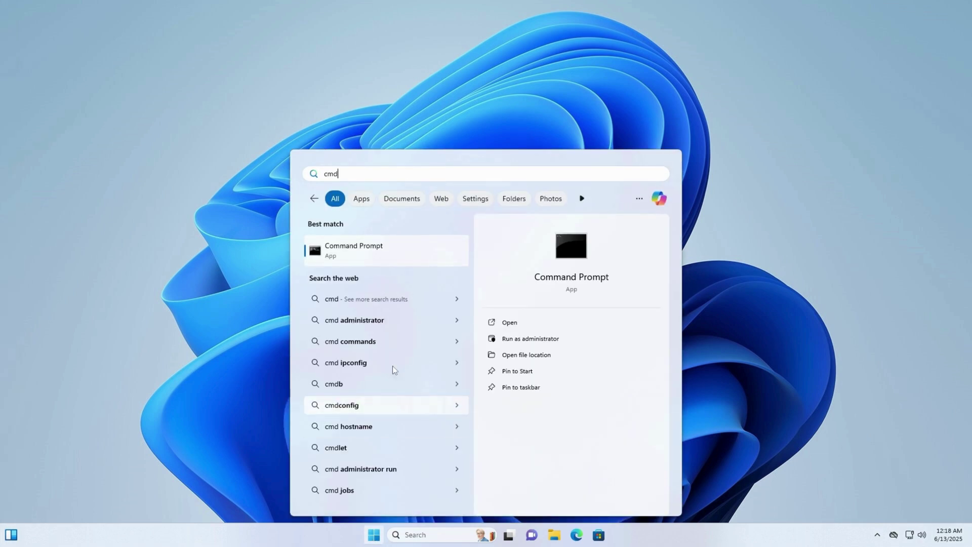
right_click(363, 257)
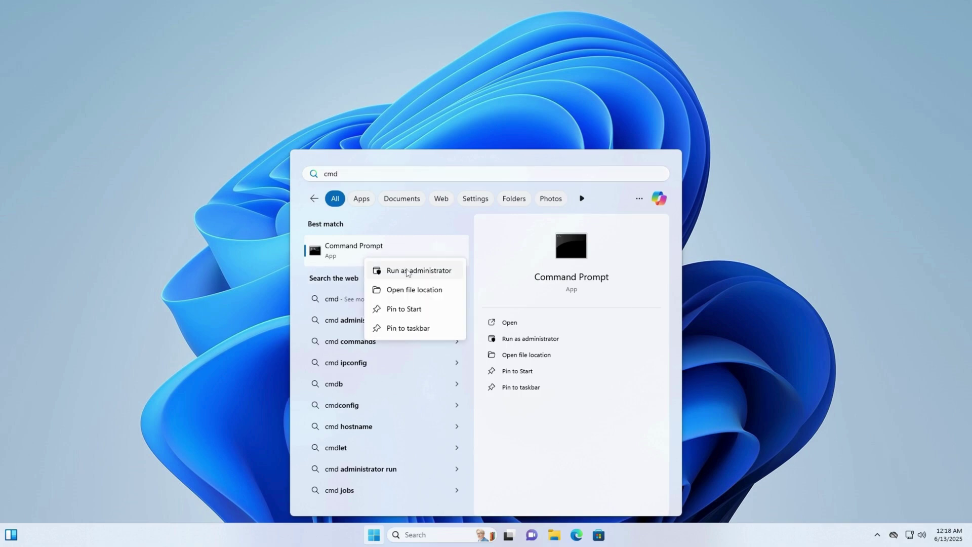
left_click(407, 271)
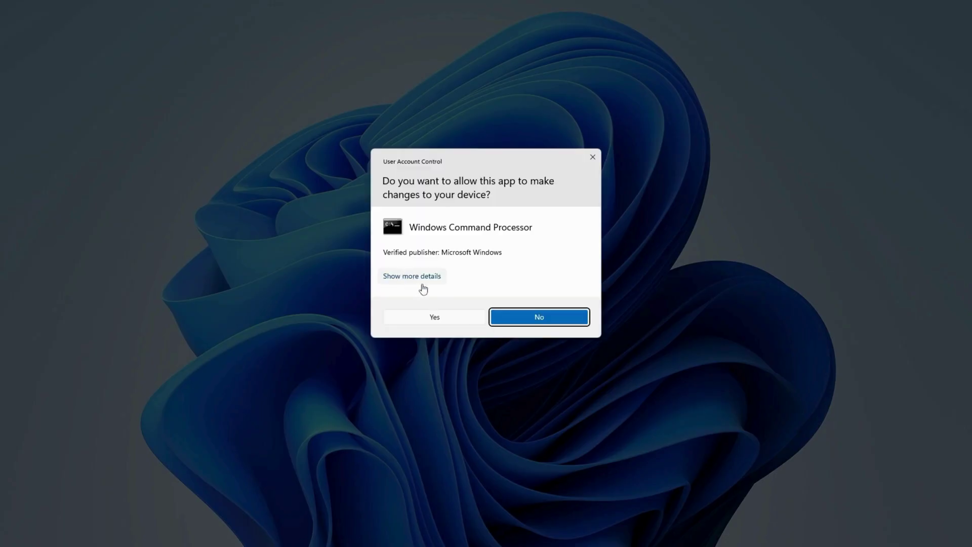
left_click(434, 317)
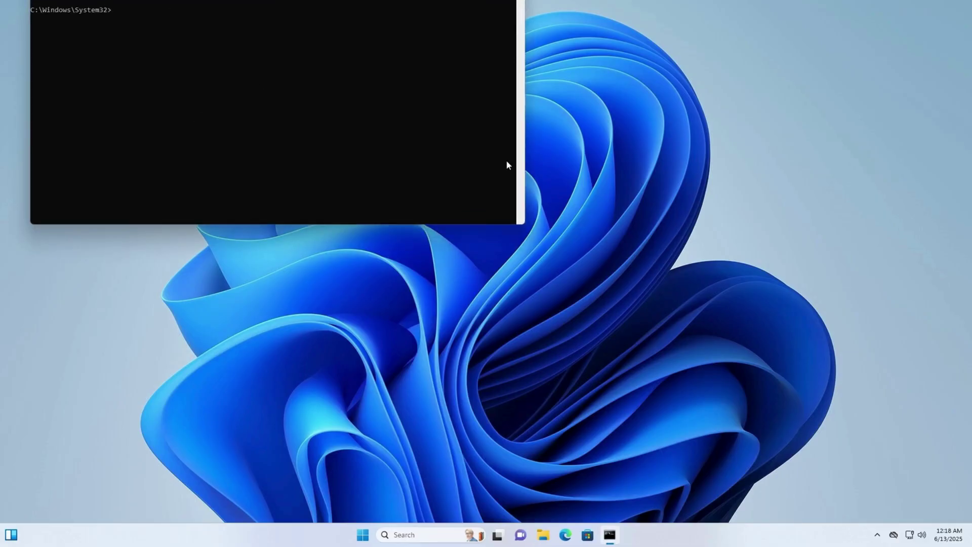
Bring the console into view and run sfc /scannow through to 100% verification
left_click_drag(355, 1, 554, 137)
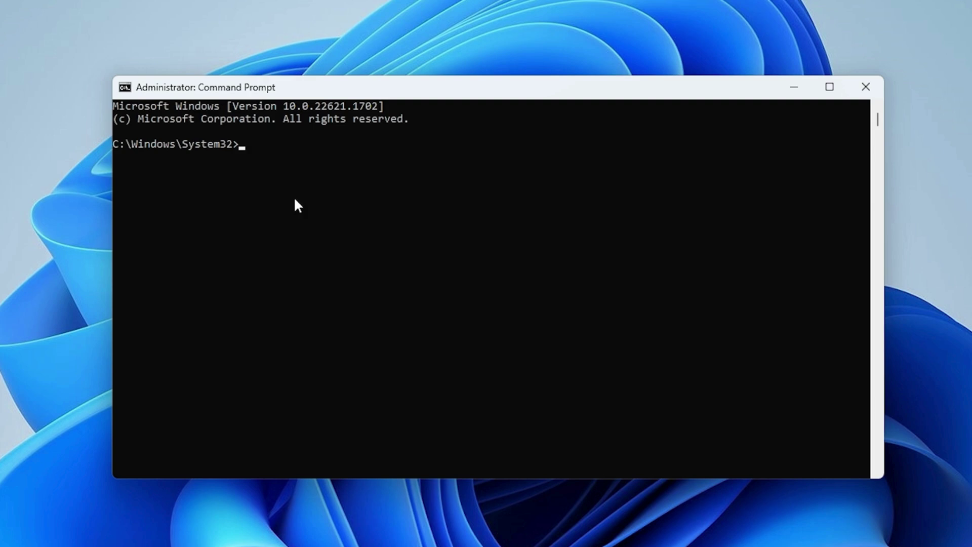
type("sfc /scannow")
key("Return")
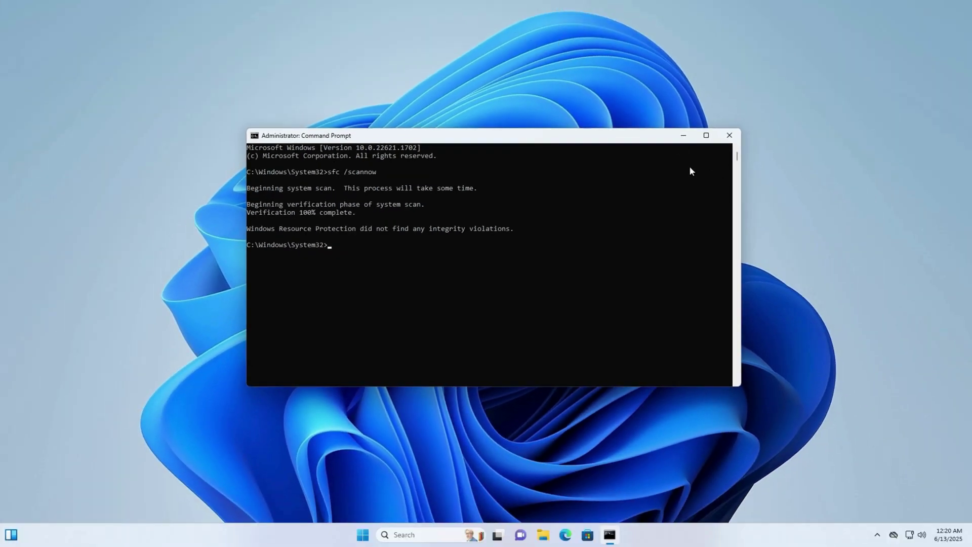
Close the Command Prompt window and bring up the Start menu for restarting
left_click(729, 135)
left_click(374, 535)
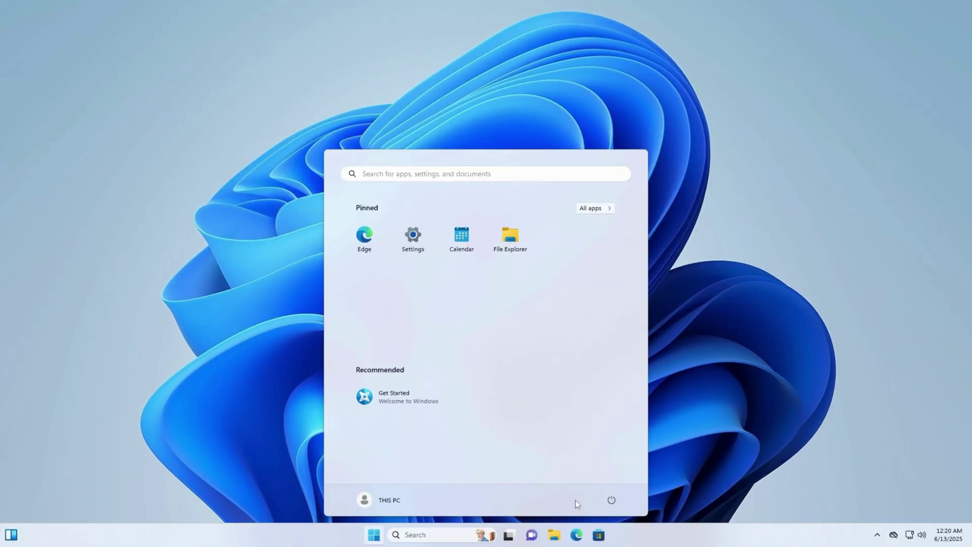